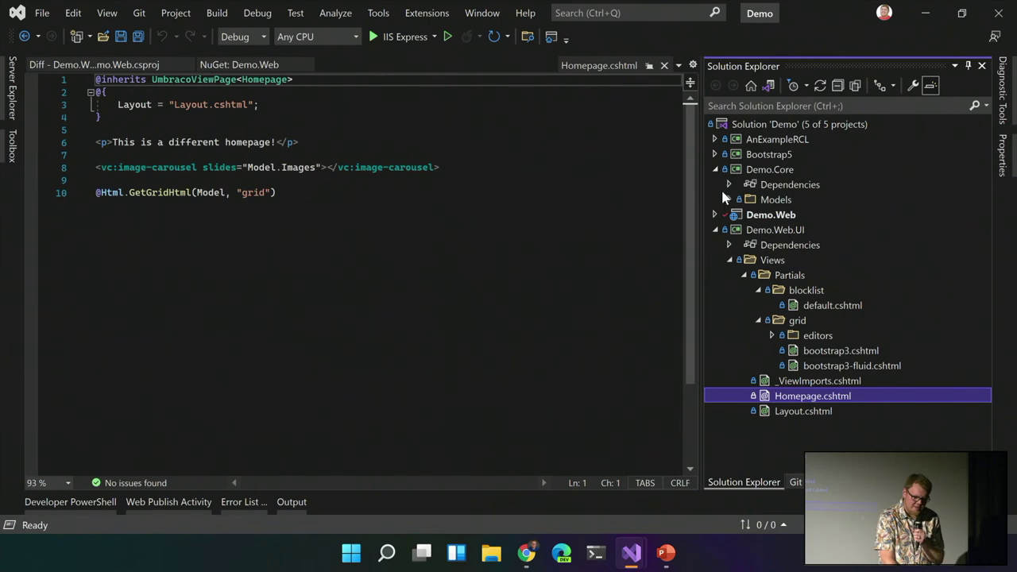
Step: Expand Models, ContentModels and Generated in the Demo.Core project to view the generated model files
click(730, 199)
click(744, 215)
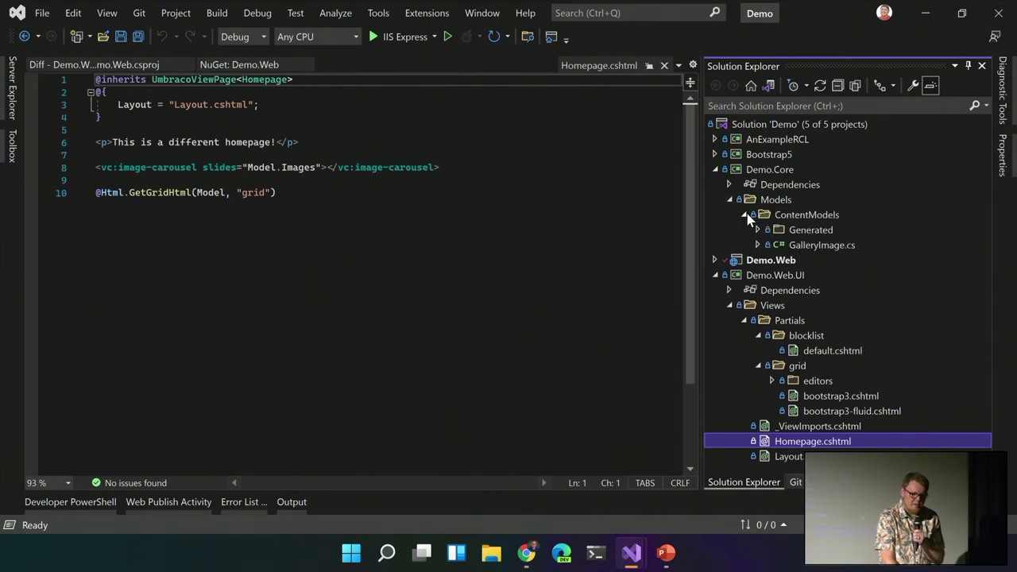
click(758, 230)
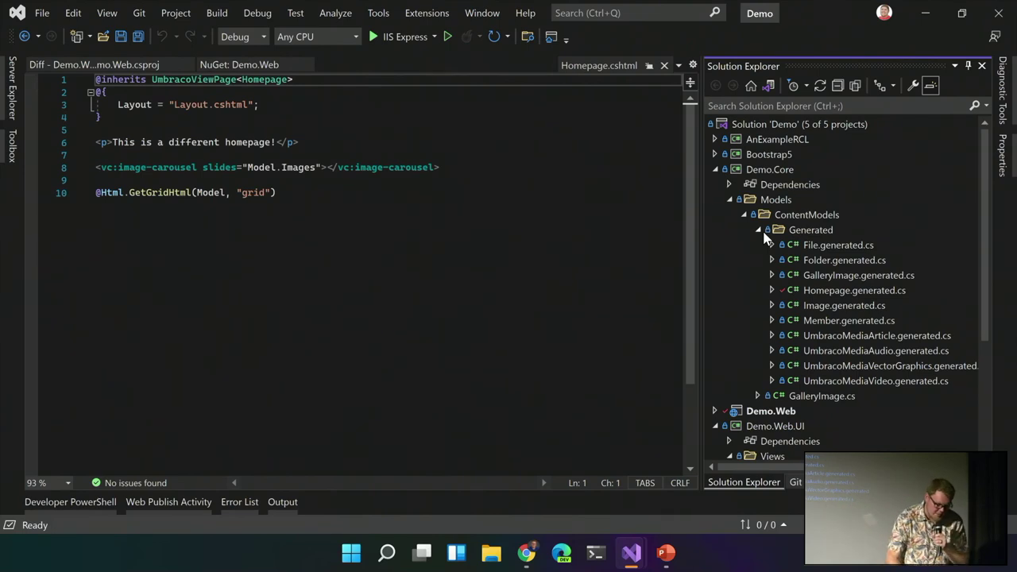
click(494, 238)
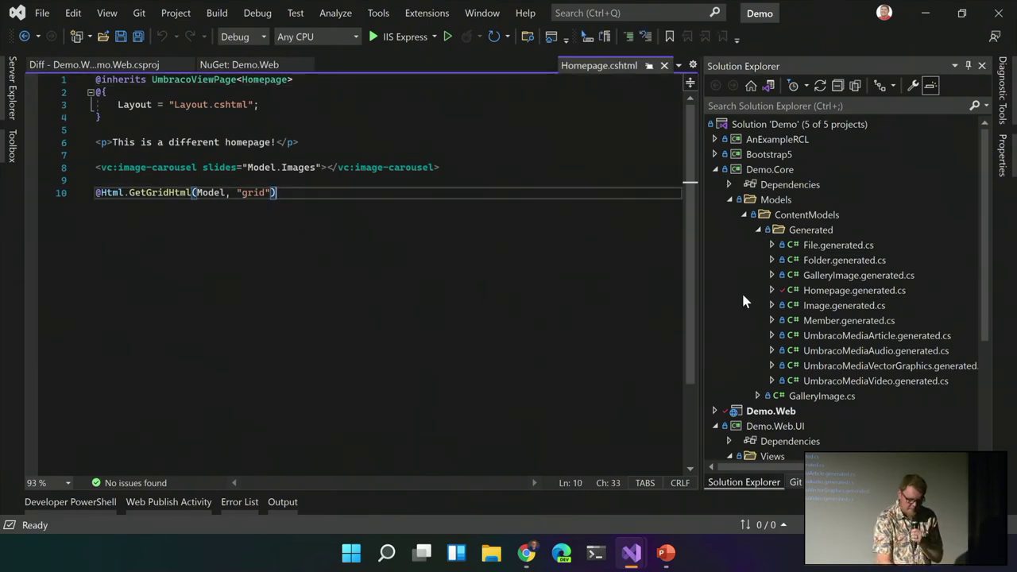
Step: Collapse the Models folder and the Demo.Core project, along with the Views folder of Demo.Web.UI
click(729, 200)
click(715, 170)
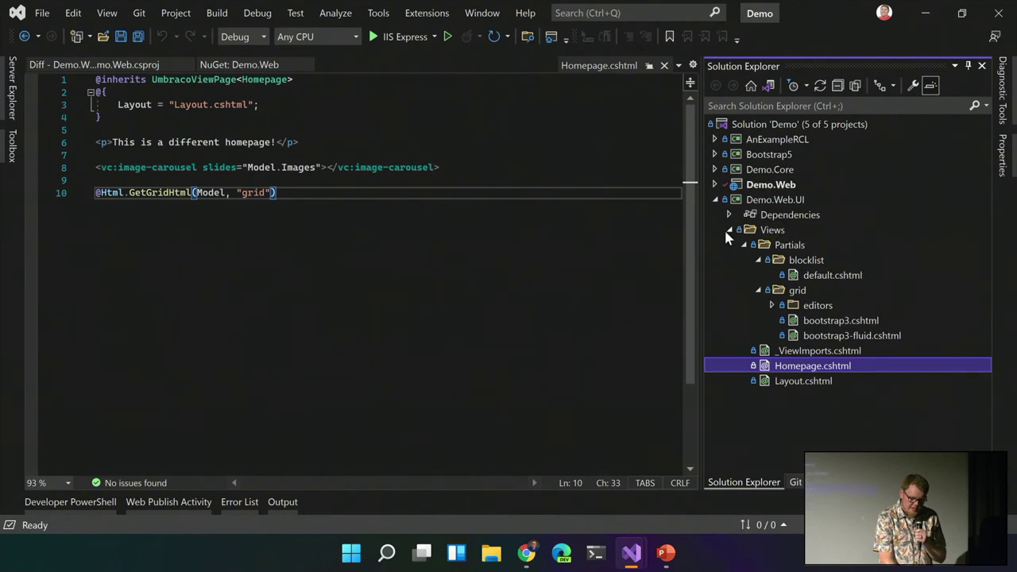
click(728, 229)
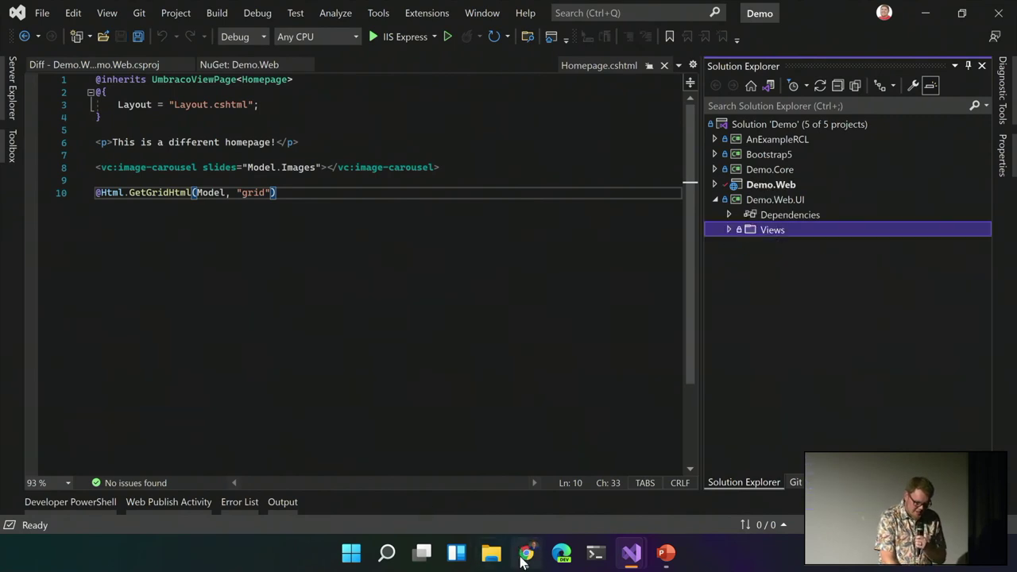
Step: Switch to the Umbraco back office in Chrome and expand Templates and its Layout node in the Settings section
click(527, 554)
click(299, 10)
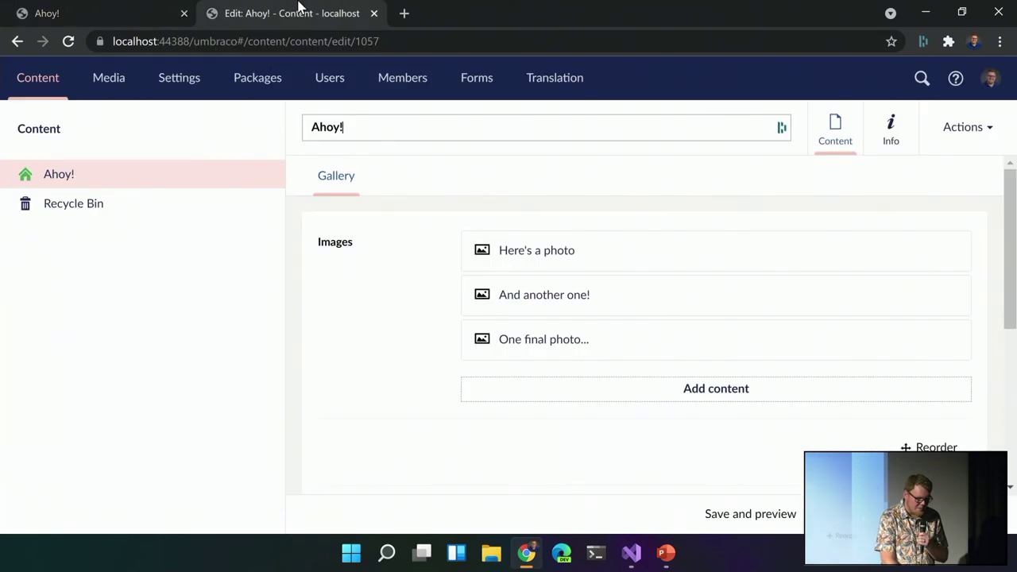
click(178, 77)
scroll(156, 360, down, 2)
click(66, 389)
click(9, 386)
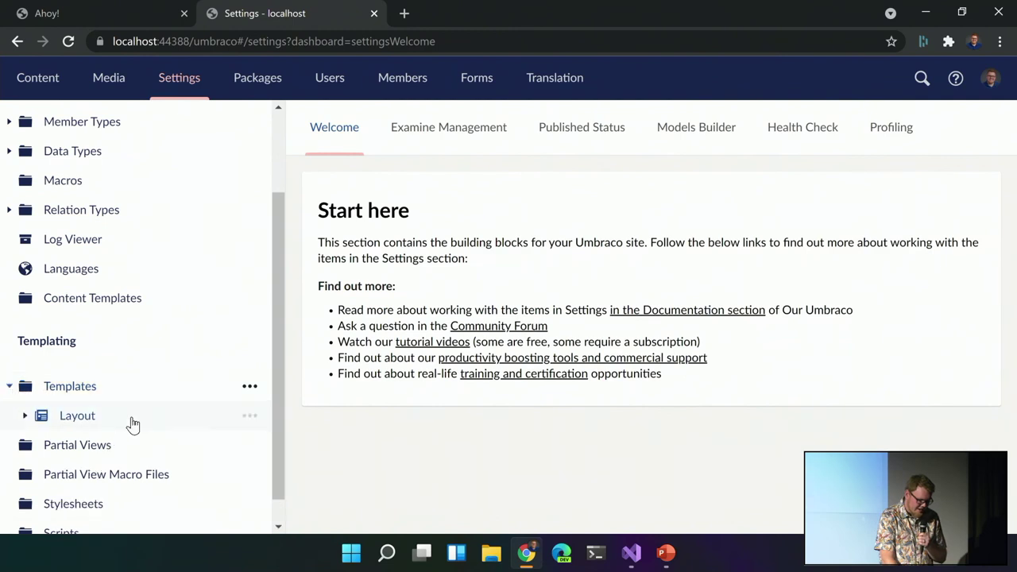
click(25, 417)
scroll(86, 441, down, 1)
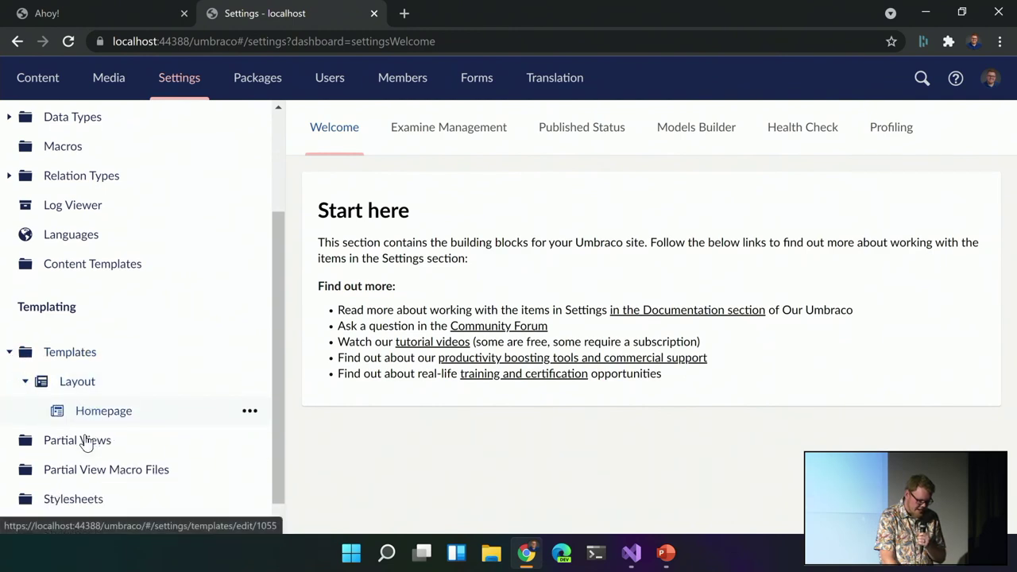
scroll(86, 441, down, 1)
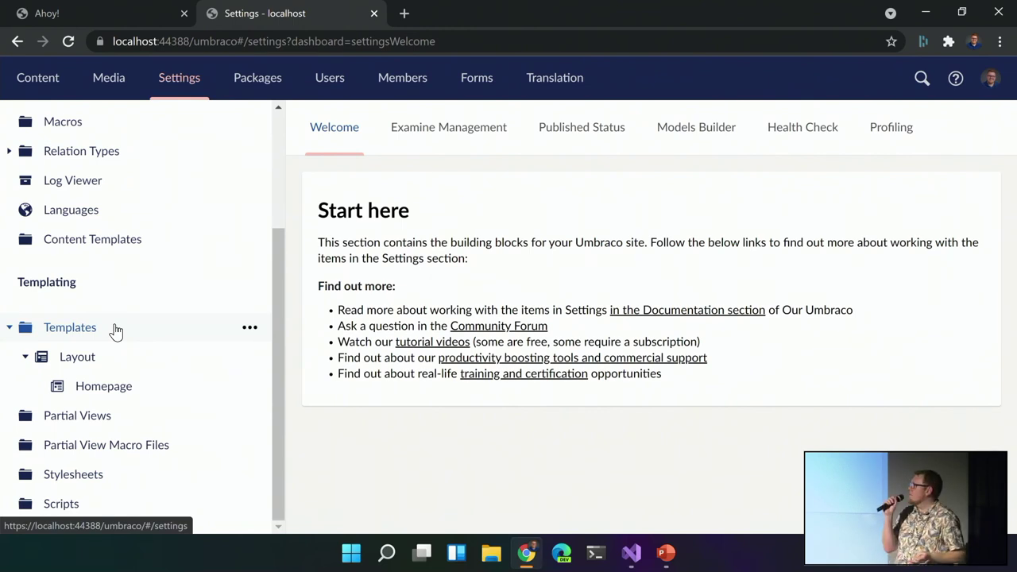
Step: View the contents of the Layout and Homepage templates
click(124, 386)
click(154, 359)
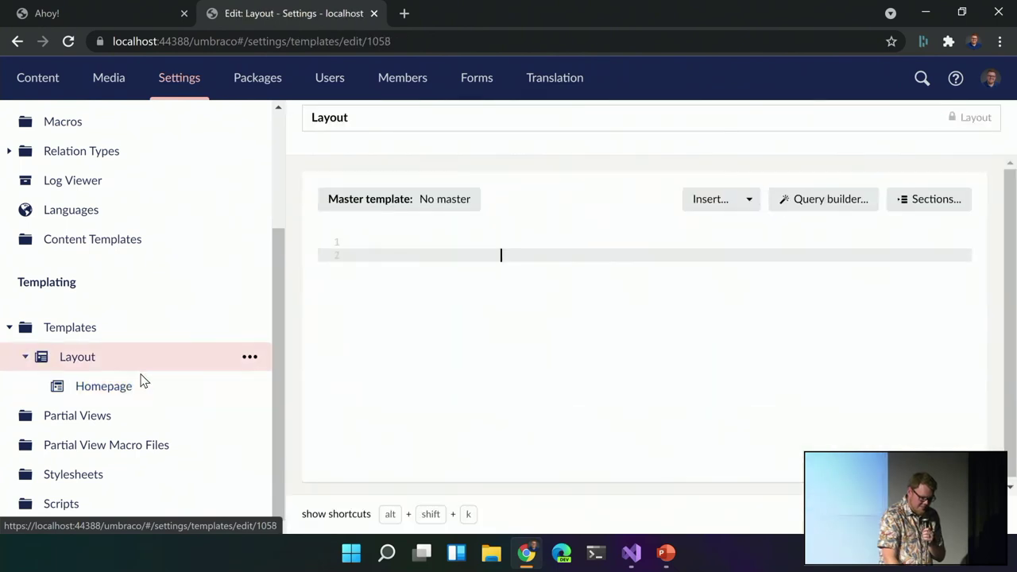
click(131, 387)
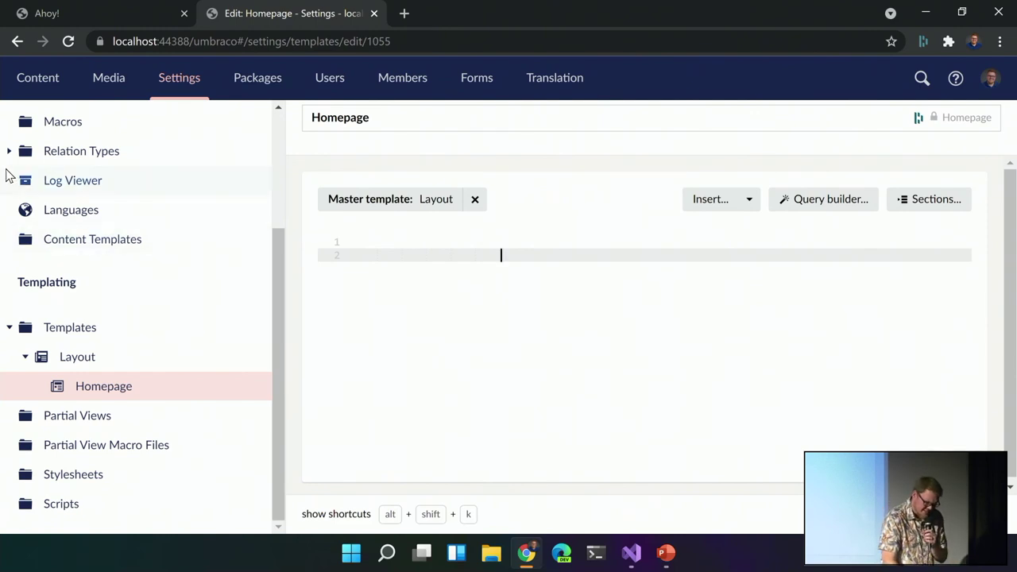
Step: Expand the document types and start a new Document Type without a template
scroll(8, 176, up, 3)
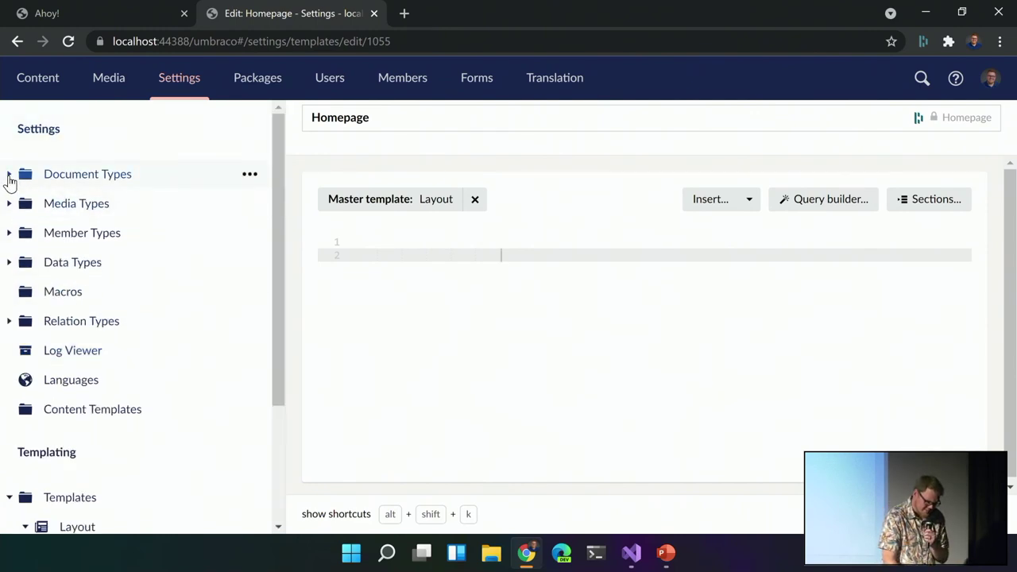
click(9, 177)
click(250, 174)
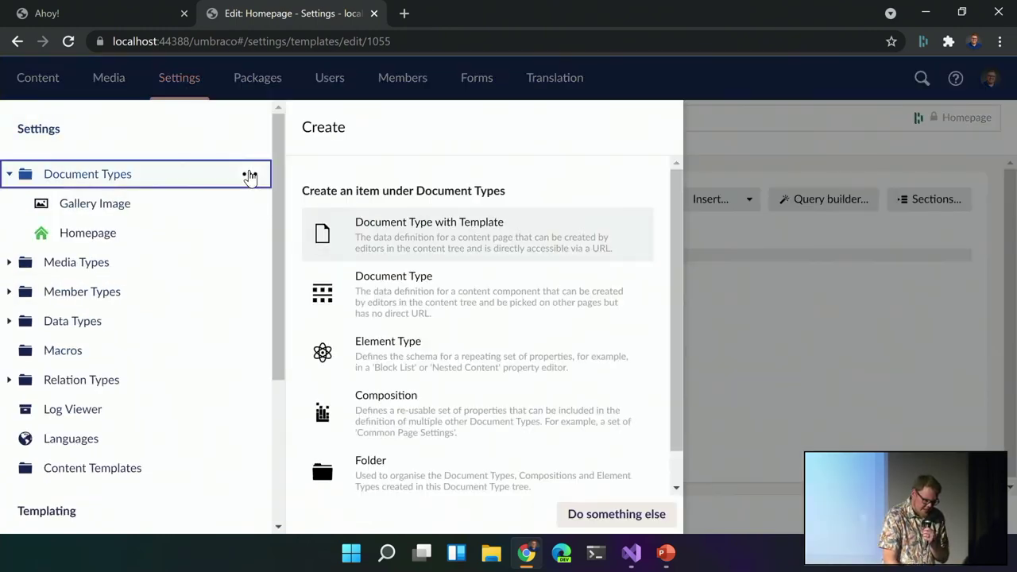
click(404, 252)
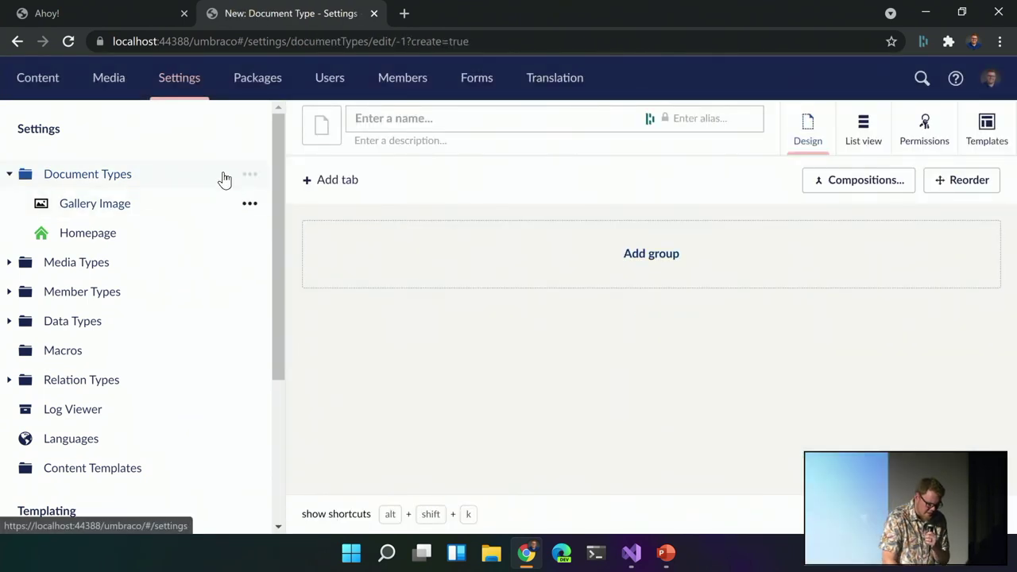
click(250, 175)
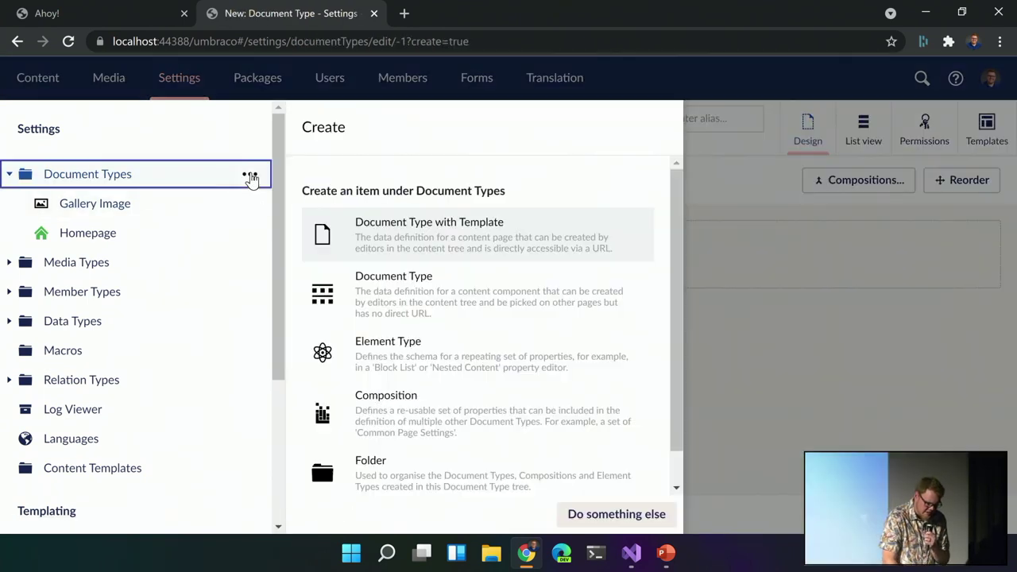
click(447, 307)
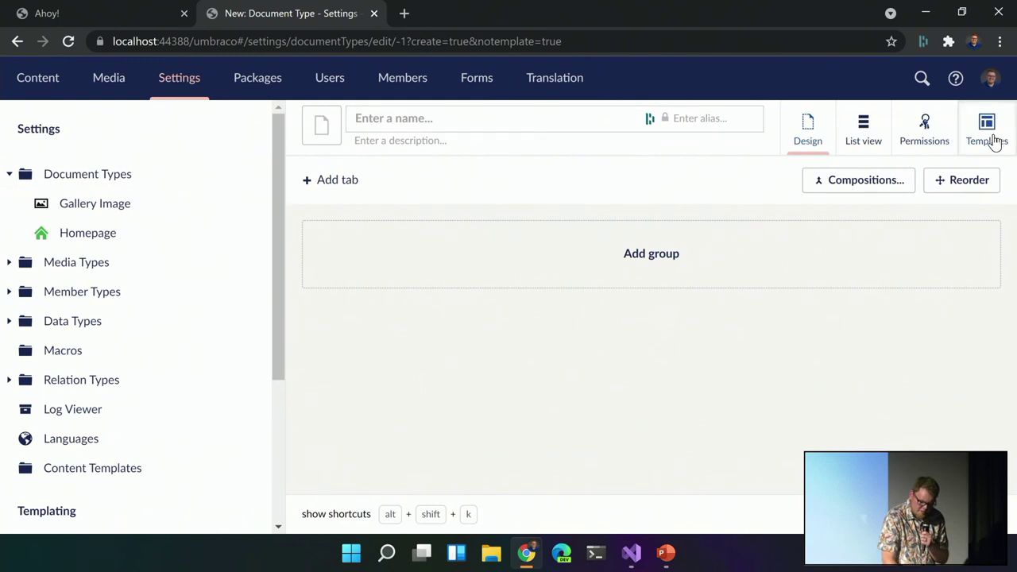
Step: Examine which default templates can be assigned to the new document type, closing the chooser without picking one
click(987, 136)
click(654, 289)
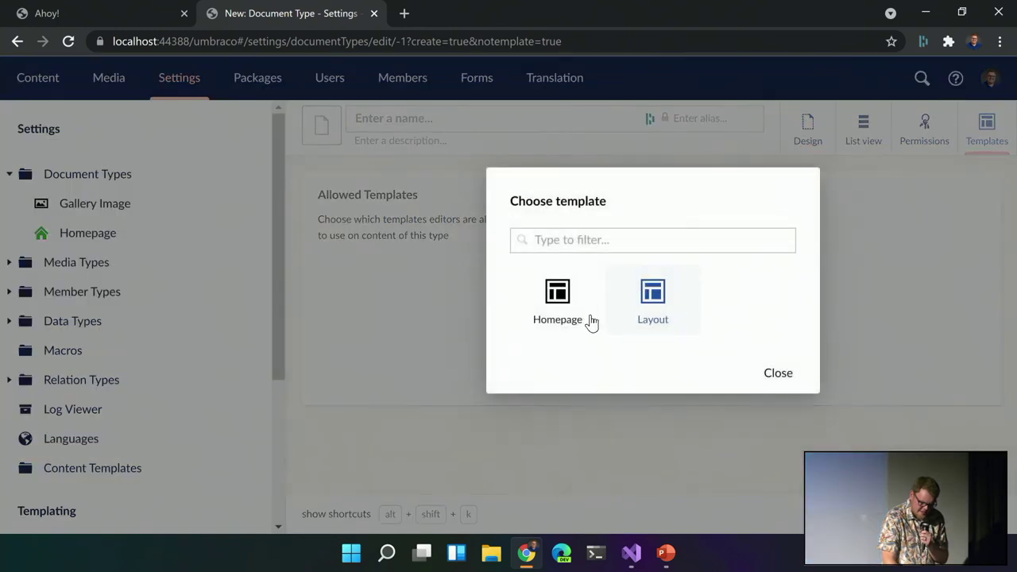
click(781, 379)
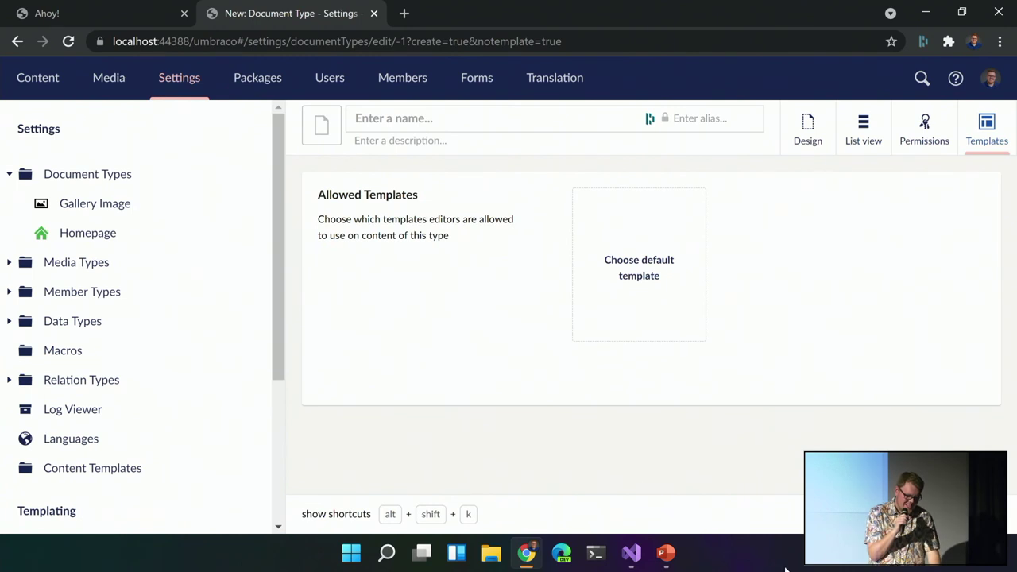
Step: Switch to the PowerPoint presentation and show the closing "Thanks for listening" slide
click(666, 553)
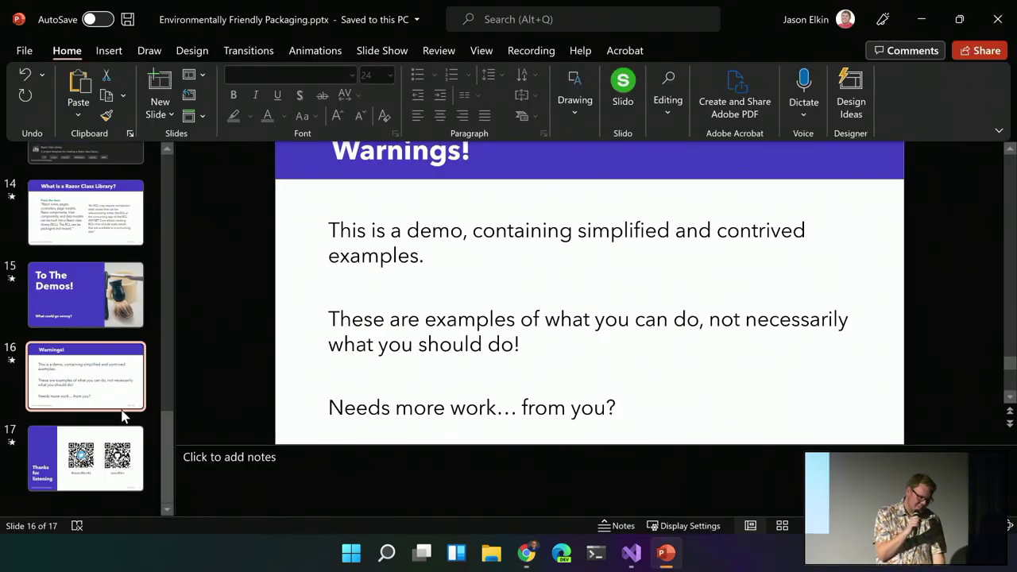
click(119, 447)
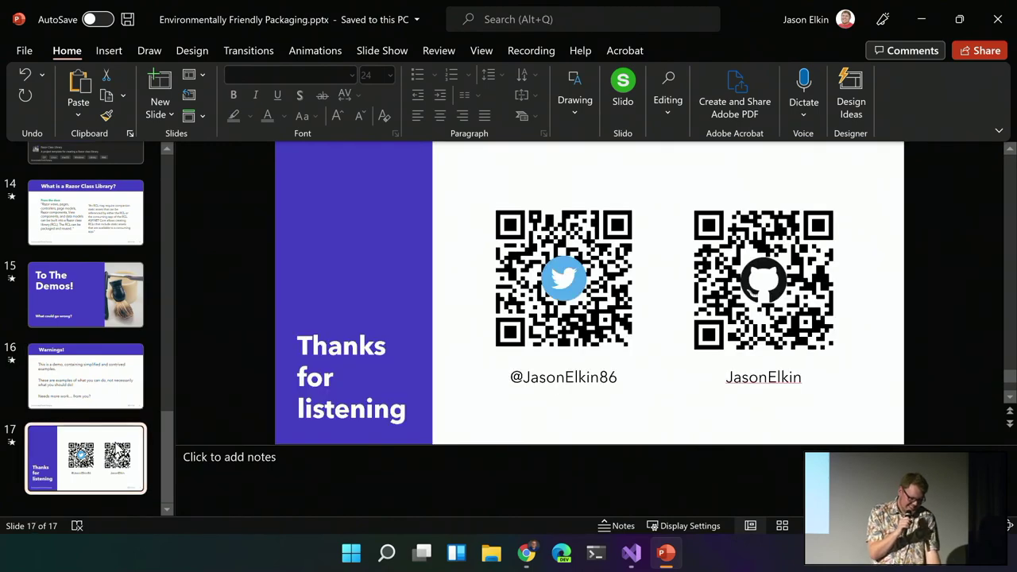